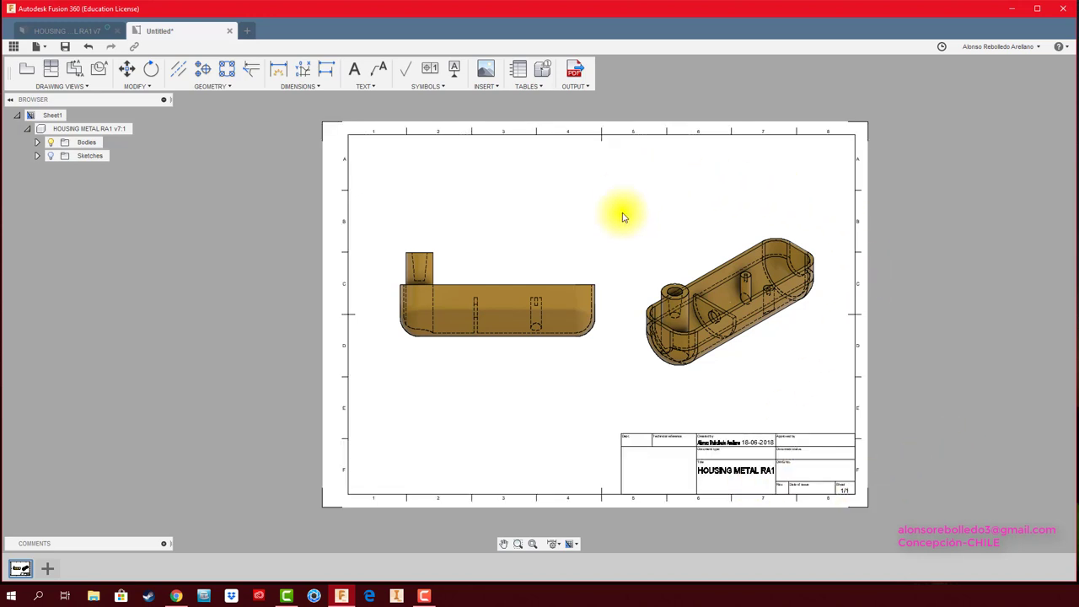
Step: Check the HOUSING 3D model from a new angle, then return to the drawing sheet
left_click(58, 32)
scroll(733, 334, "up", 3)
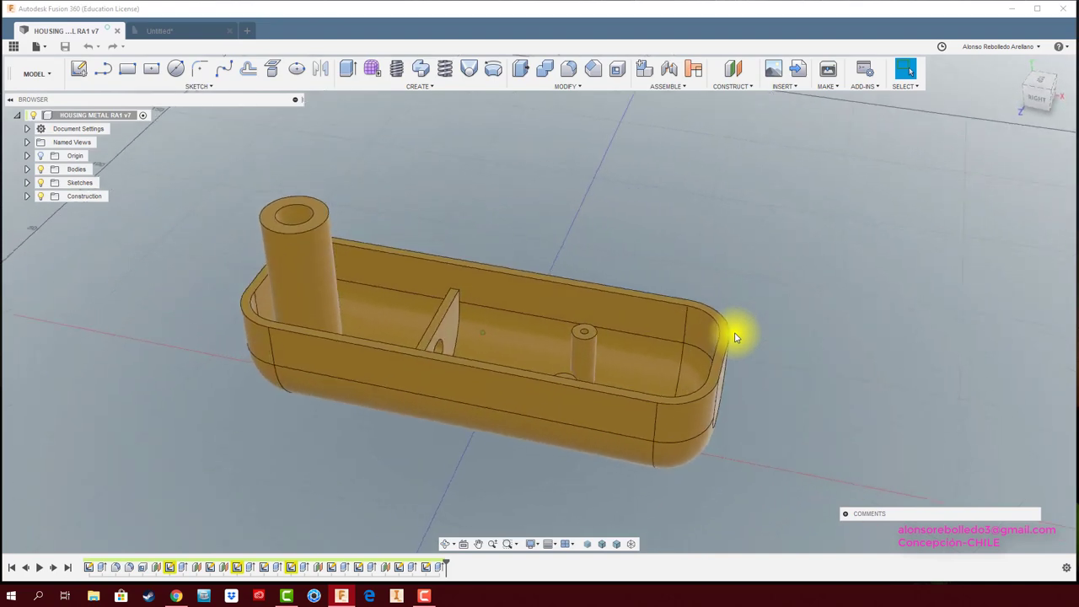
middle_click_drag(734, 337, 638, 233, "shift")
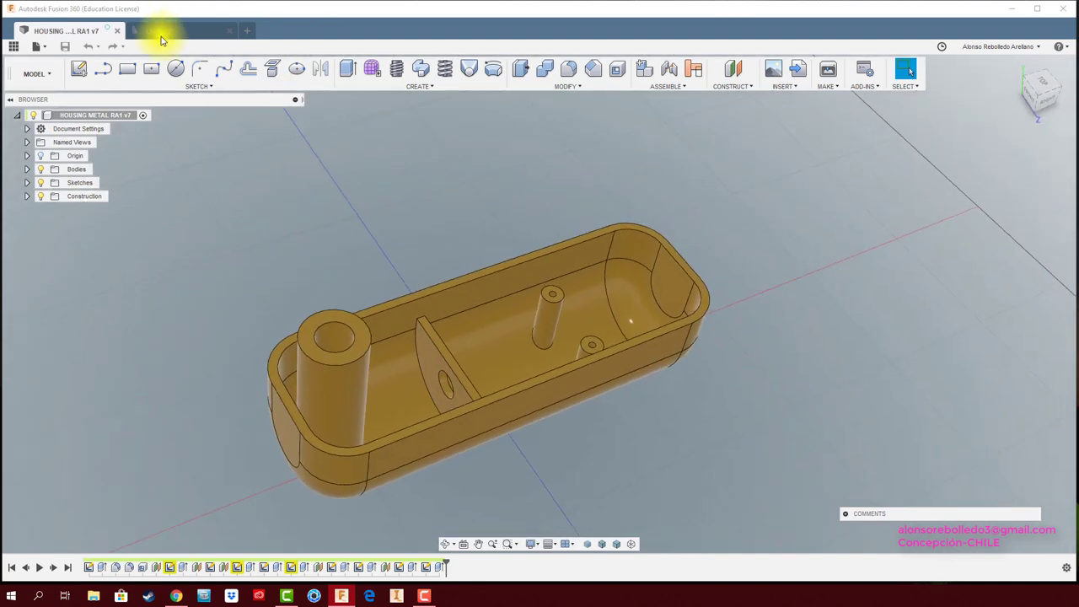
left_click(51, 80)
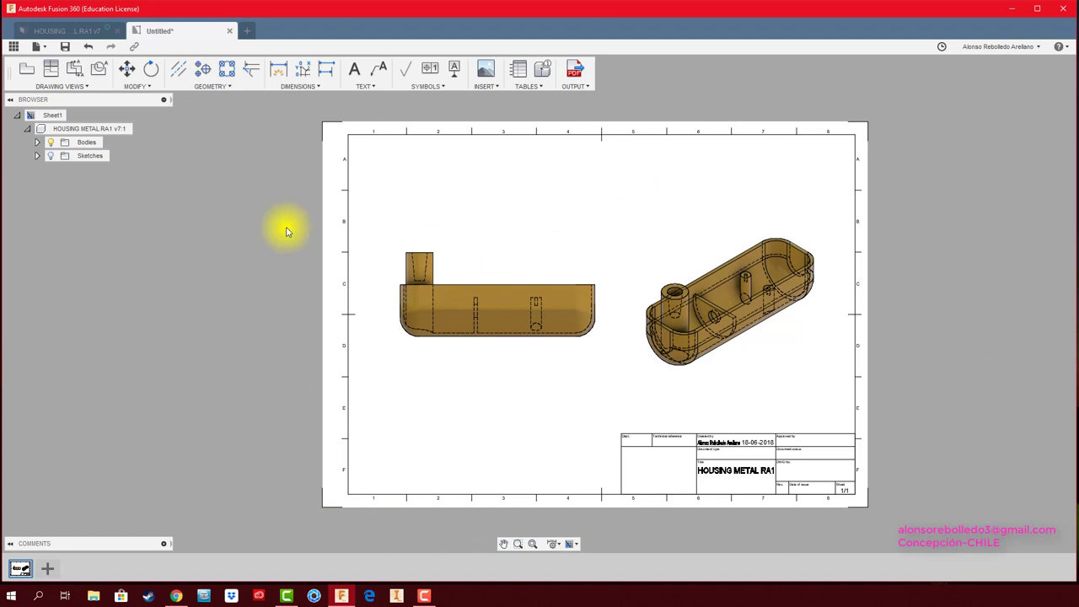
scroll(880, 514, "up", 3)
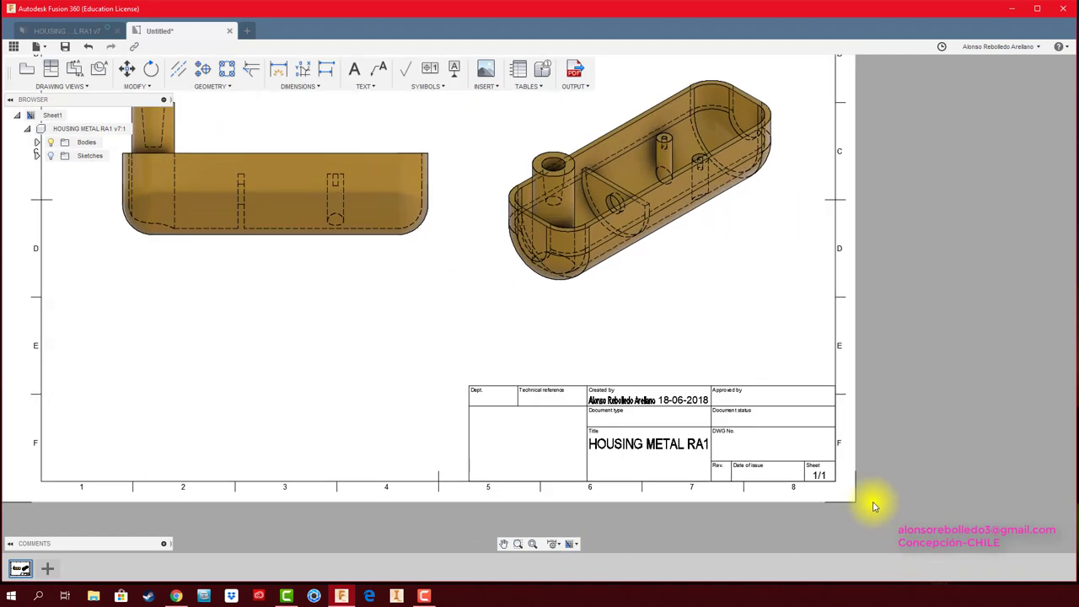
scroll(822, 508, "up", 2)
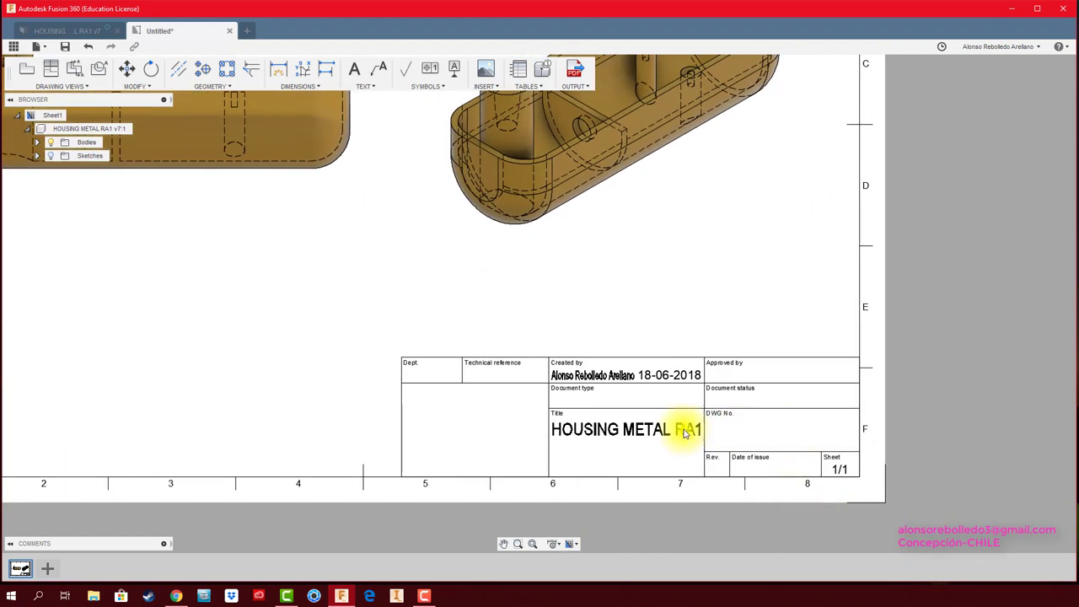
Step: In the title block, enter Dept Diseño, the approver's name and document type FUSION 360
double_click(643, 436)
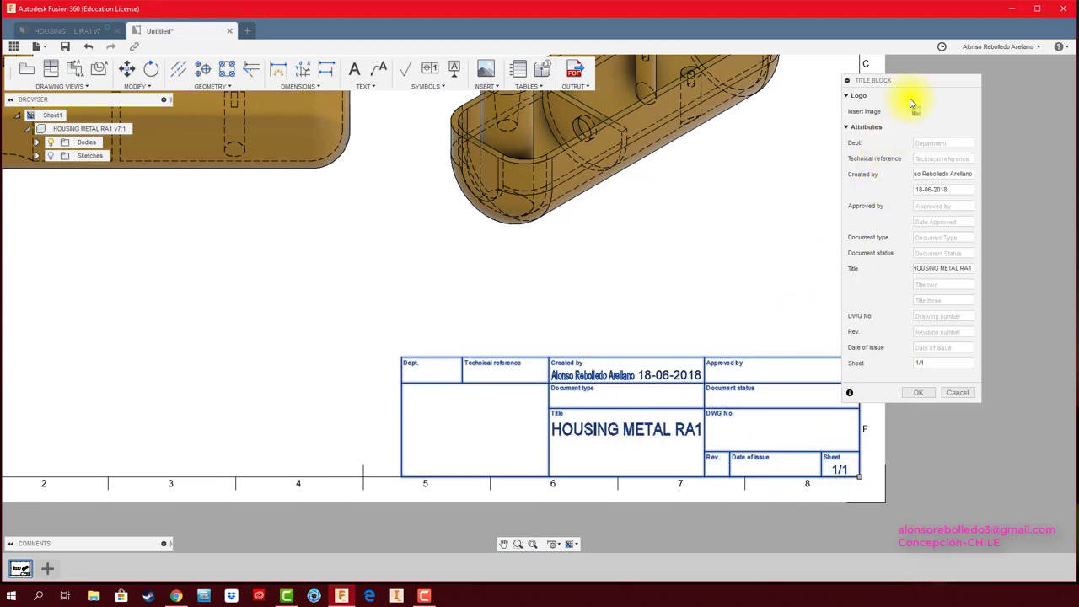
left_click_drag(918, 84, 963, 88)
type("D")
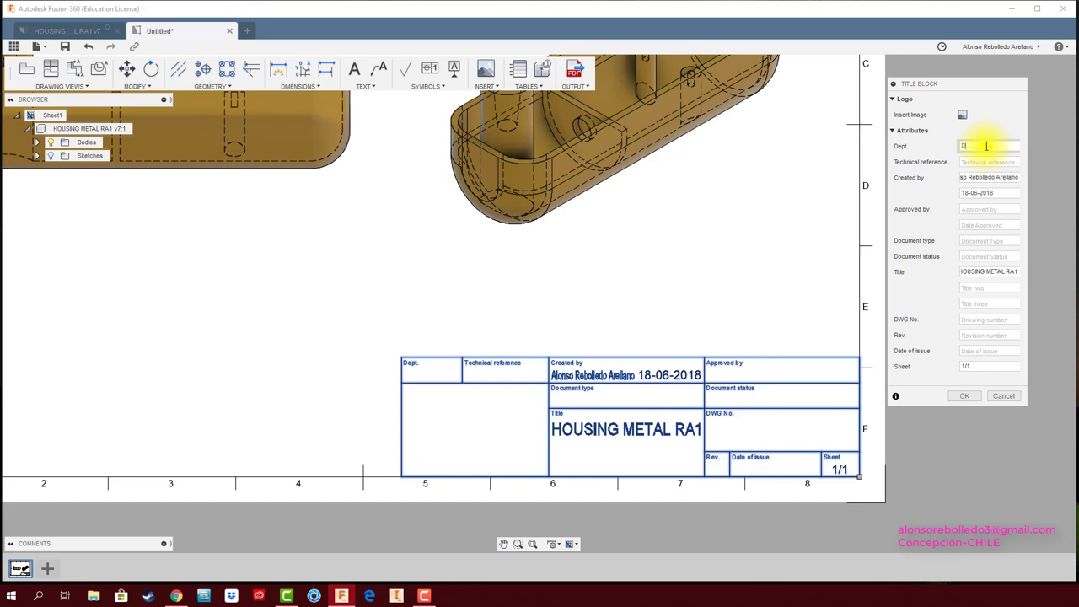
type("iseño")
left_click(975, 210)
type("Max Leva")
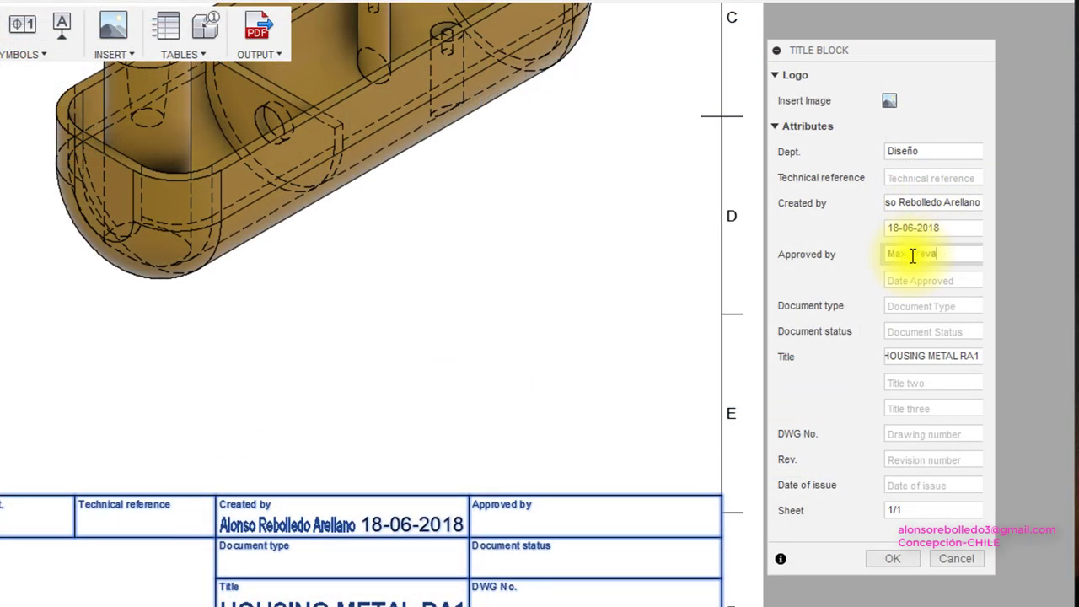
type("lo")
left_click(943, 304)
type("60")
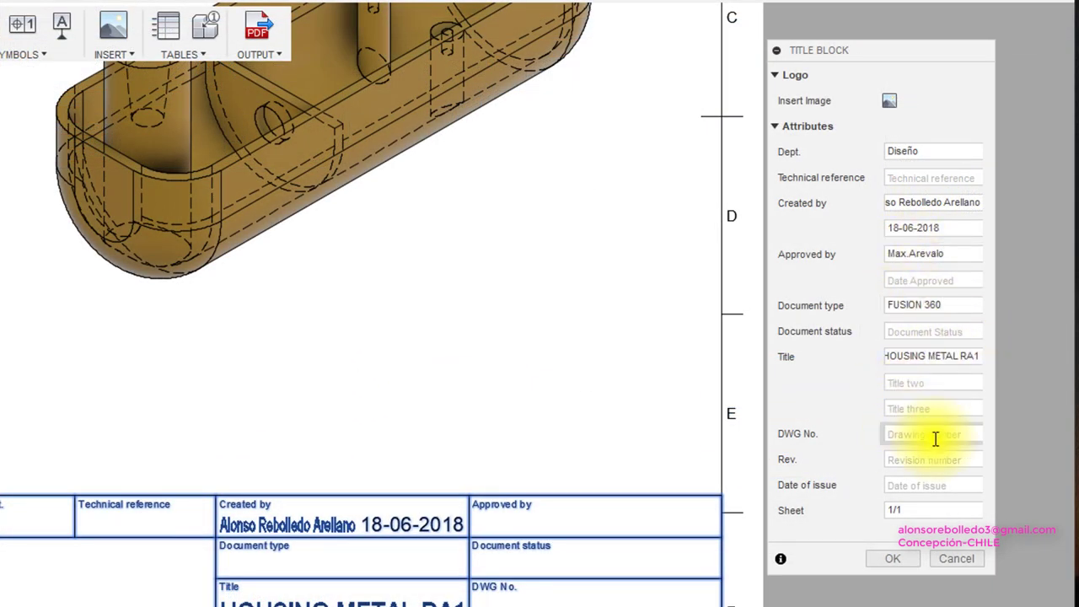
left_click(932, 435)
type("10-2")
Step: Enter DWG No. 10-2, Rev 2, approval date 18-06-2018 and technical reference CAD, then confirm
left_click(939, 459)
type("2")
left_click(935, 486)
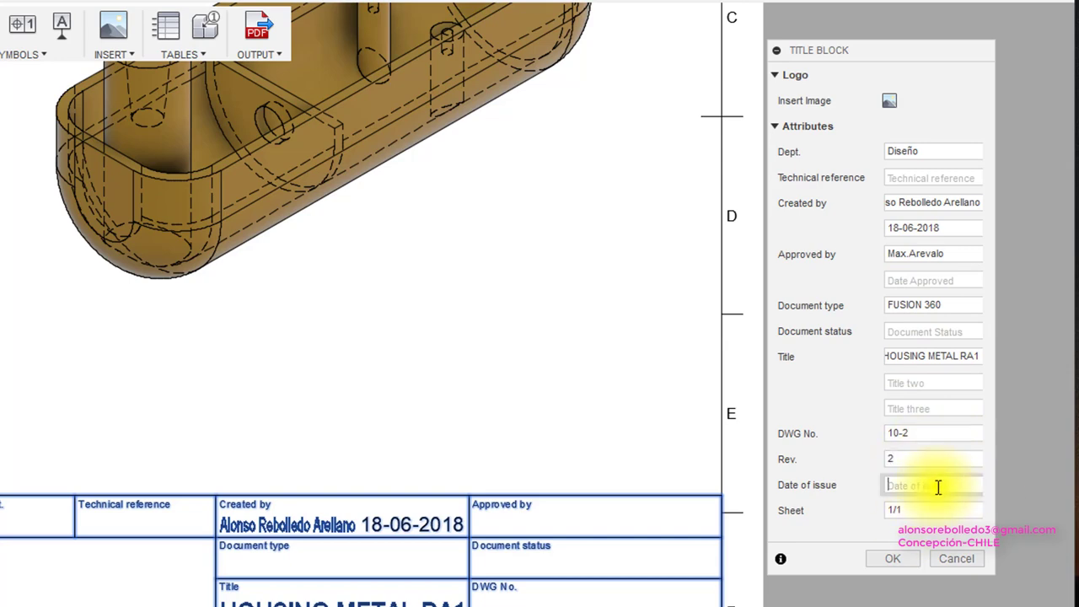
left_click(936, 279)
type("18-06-2018")
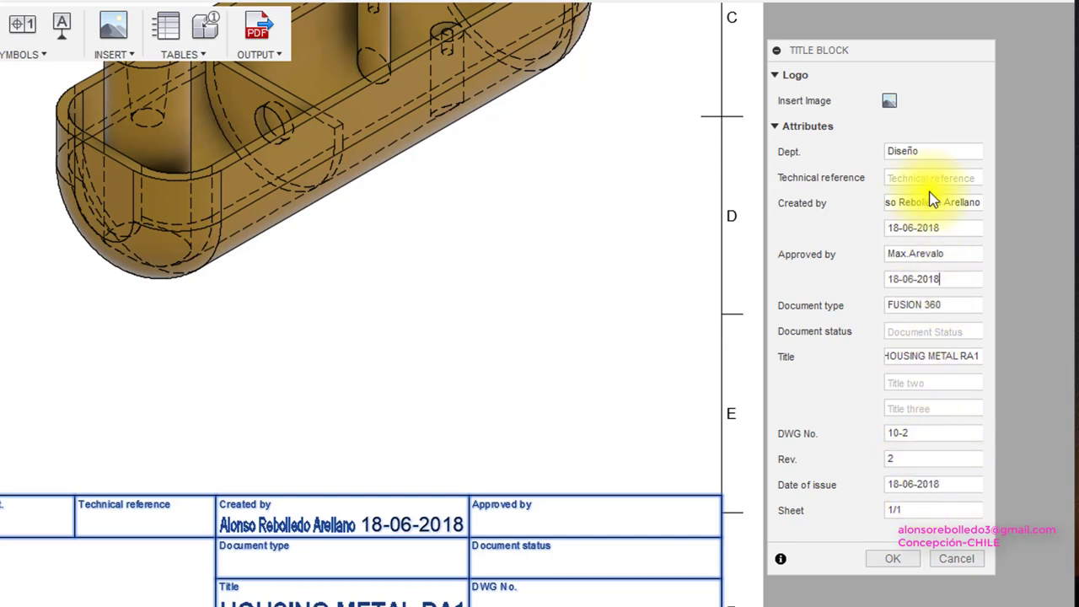
left_click(932, 180)
type("CAD")
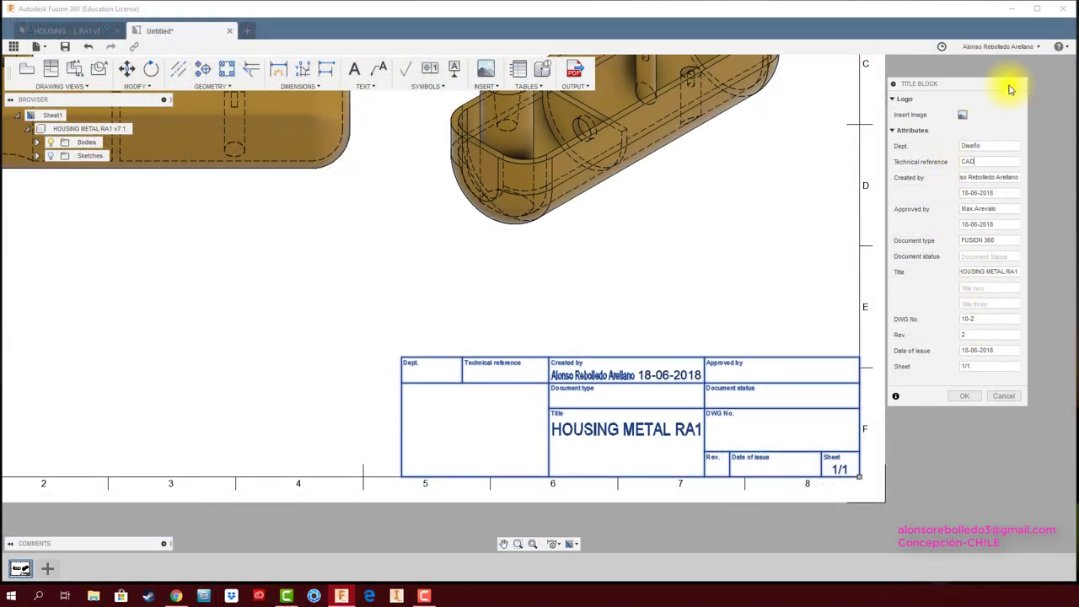
left_click(960, 80)
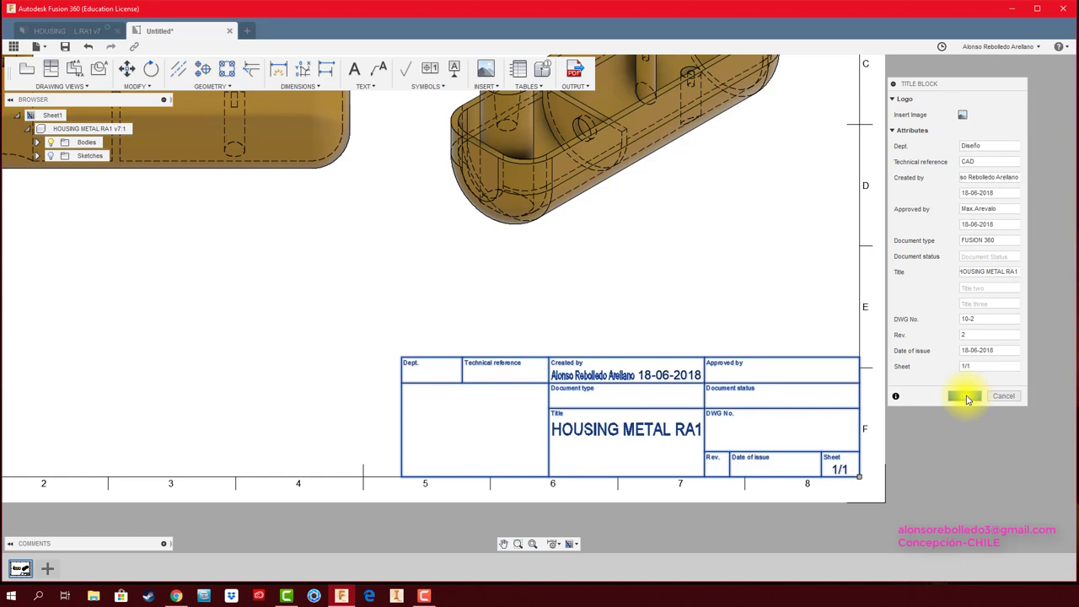
left_click(965, 396)
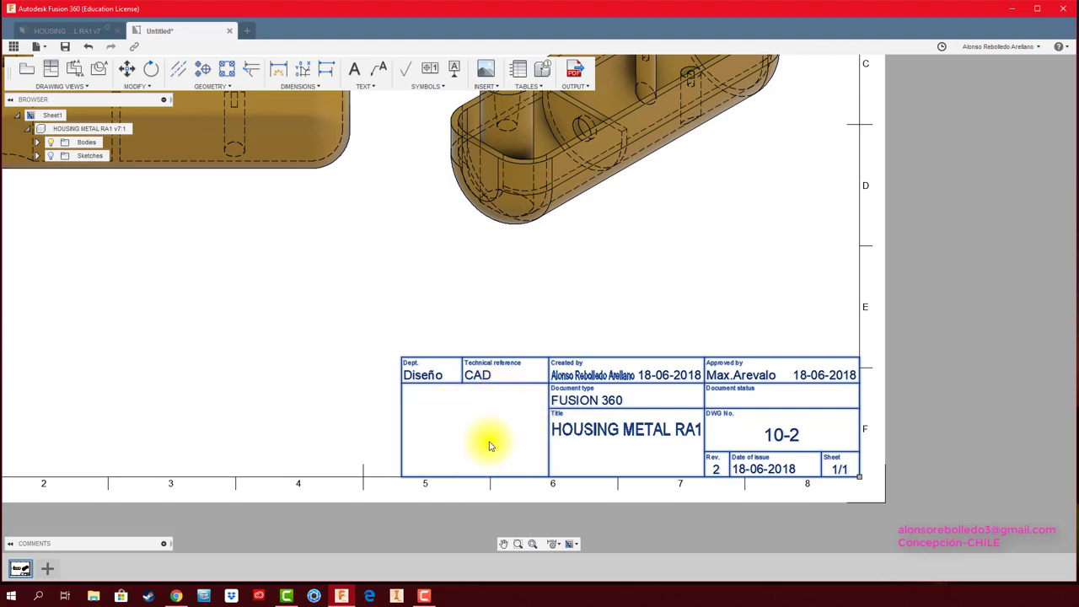
Step: Reopen the title block, enter CAD FILE as the document status and confirm with OK
middle_click_drag(573, 289, 608, 301)
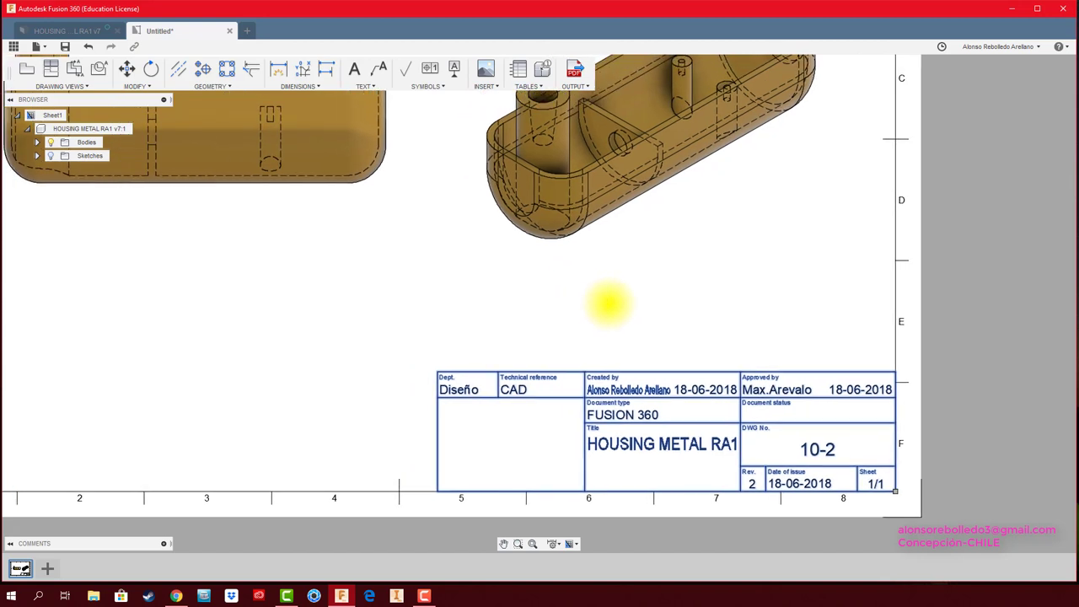
double_click(633, 396)
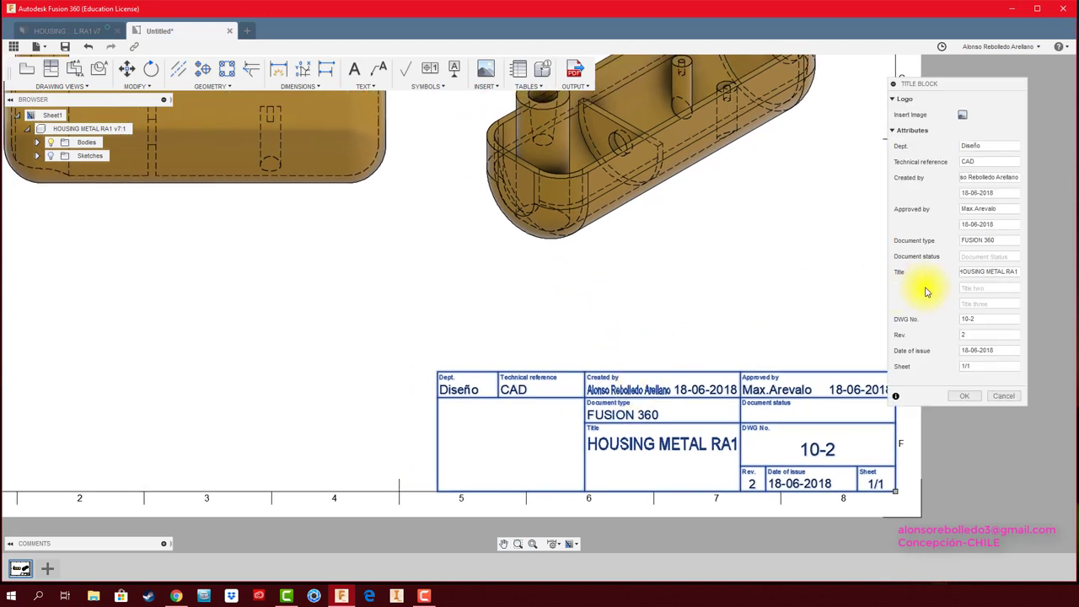
left_click(990, 258)
type("CAD FILE")
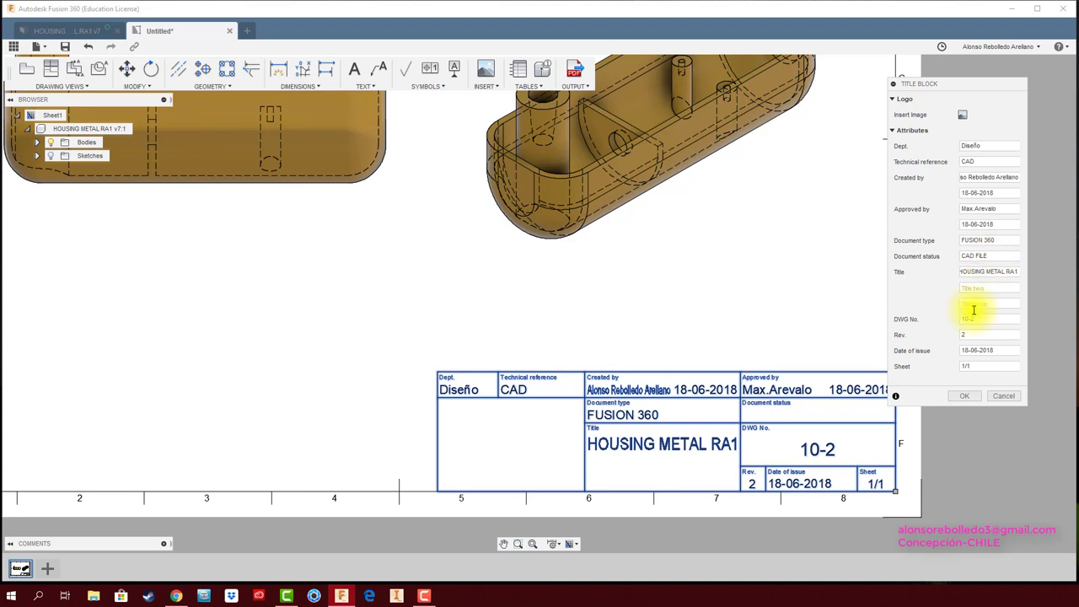
left_click(765, 426)
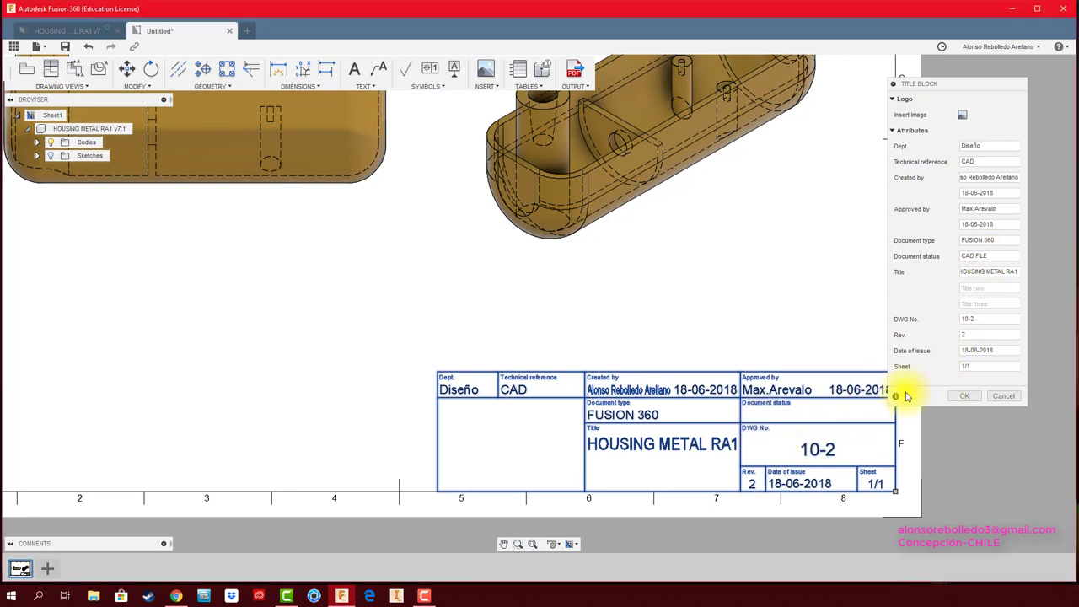
left_click(972, 398)
middle_click_drag(385, 368, 456, 358)
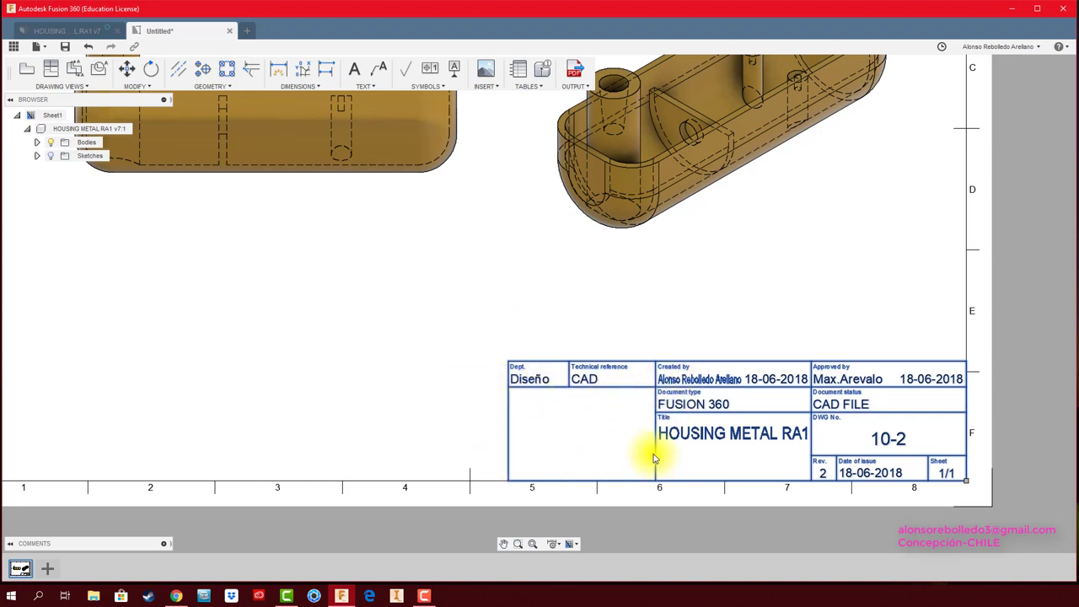
left_click(280, 71)
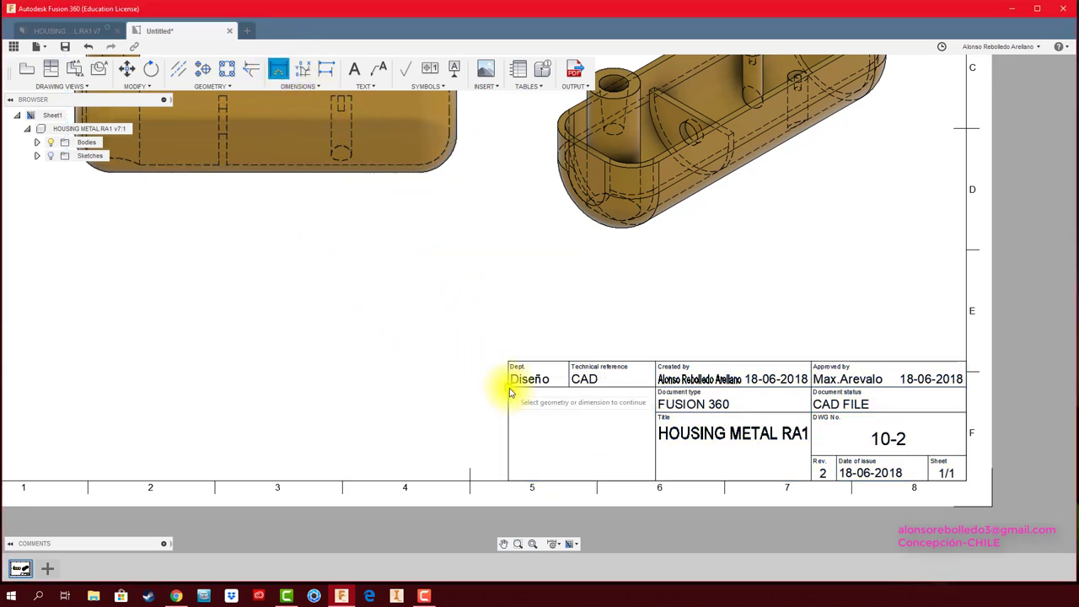
left_click(548, 389)
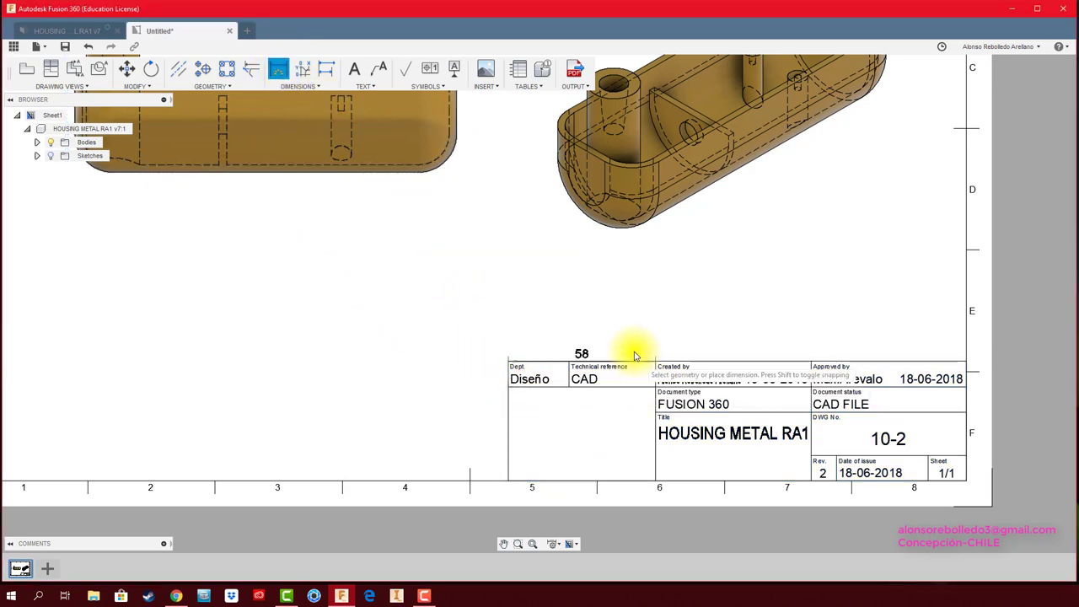
left_click(621, 327)
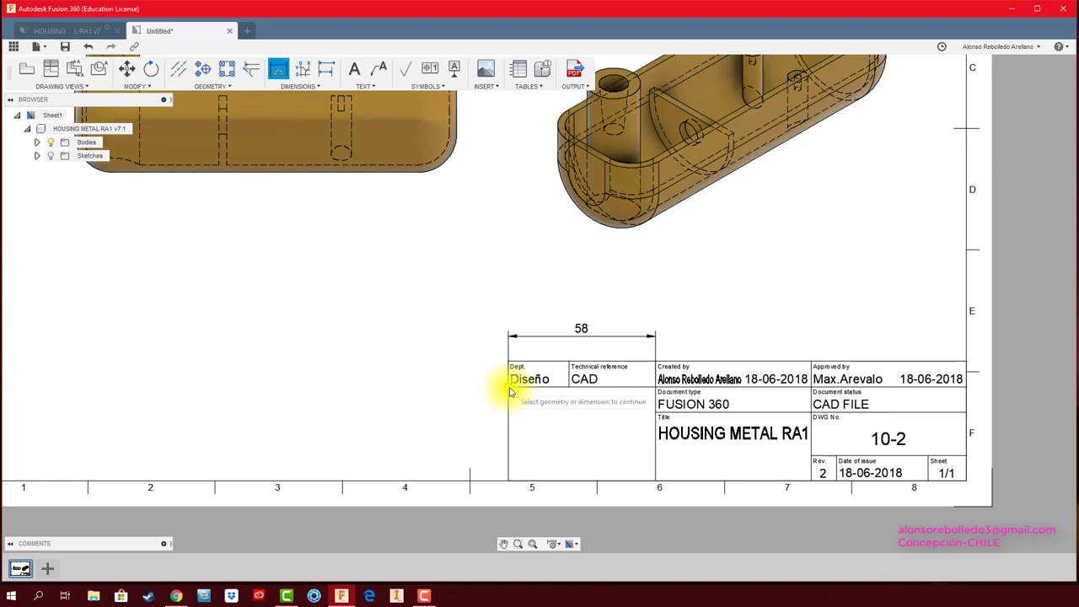
left_click(509, 392)
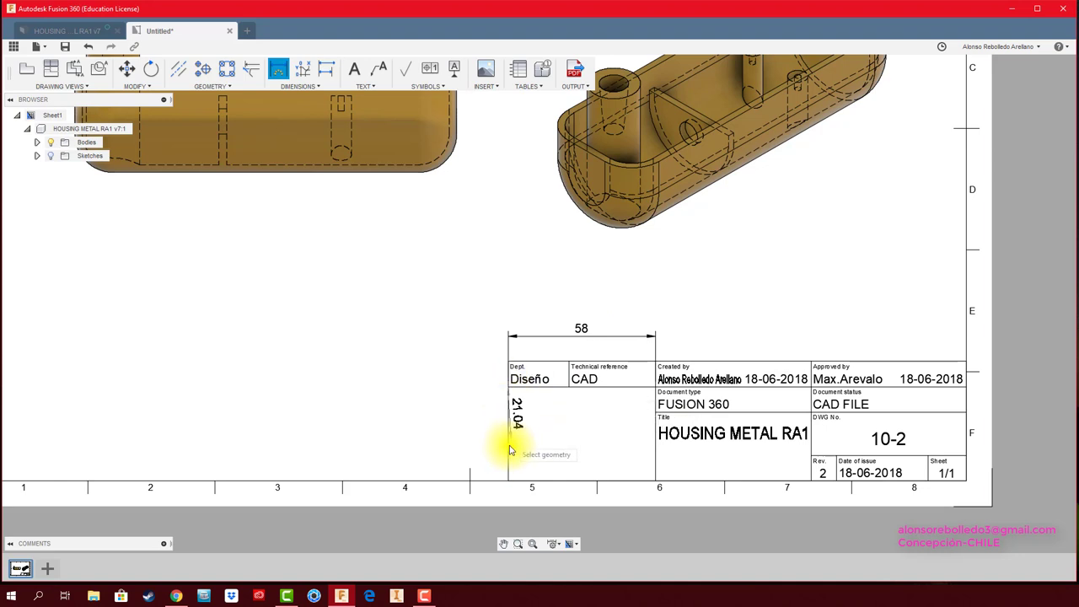
left_click(461, 455)
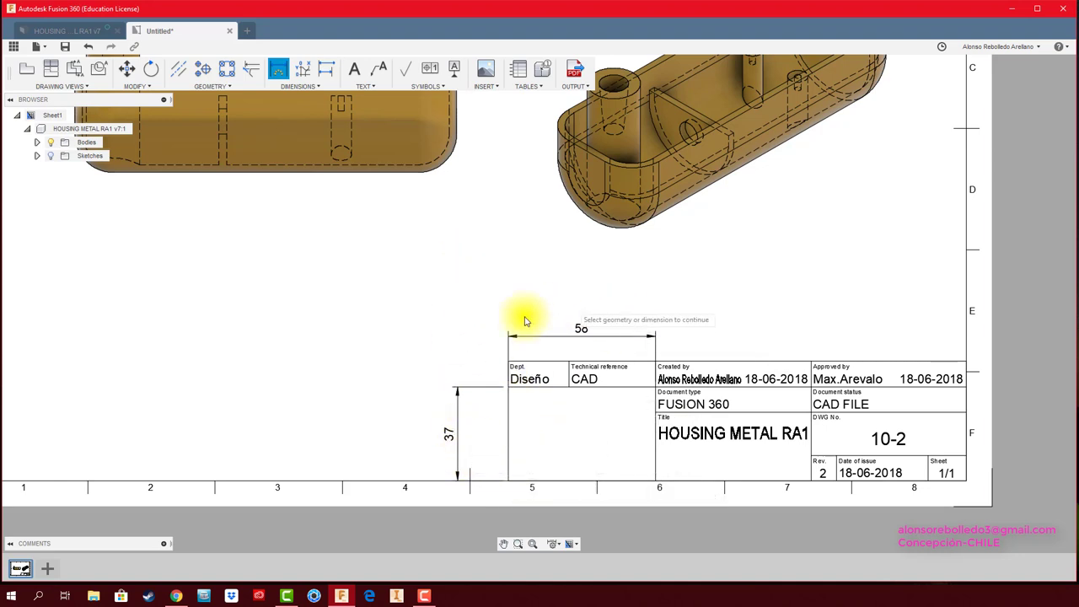
left_click(459, 427)
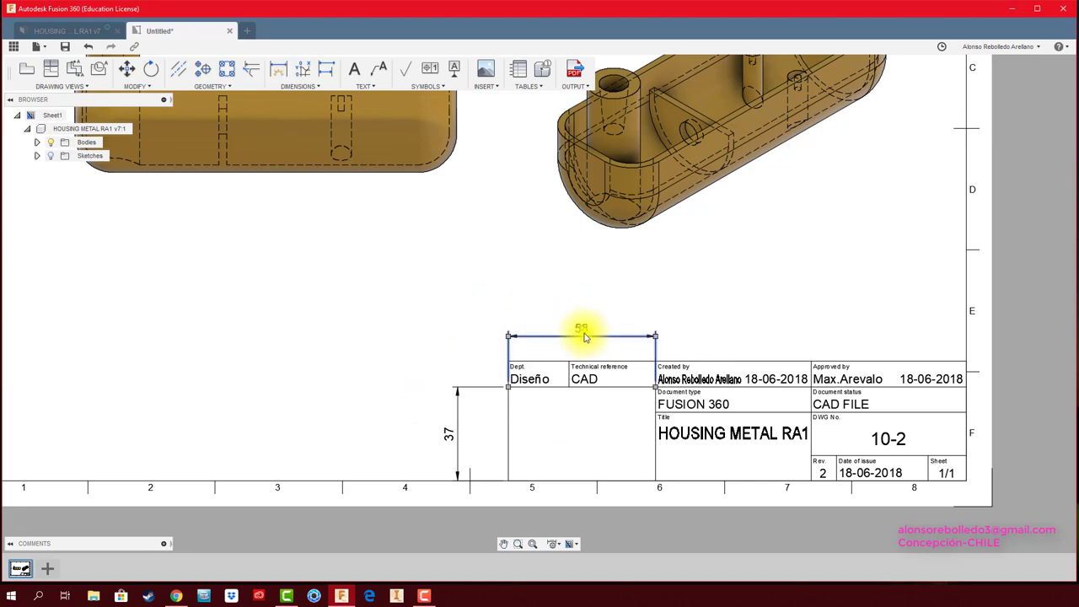
key("Delete")
key("Delete")
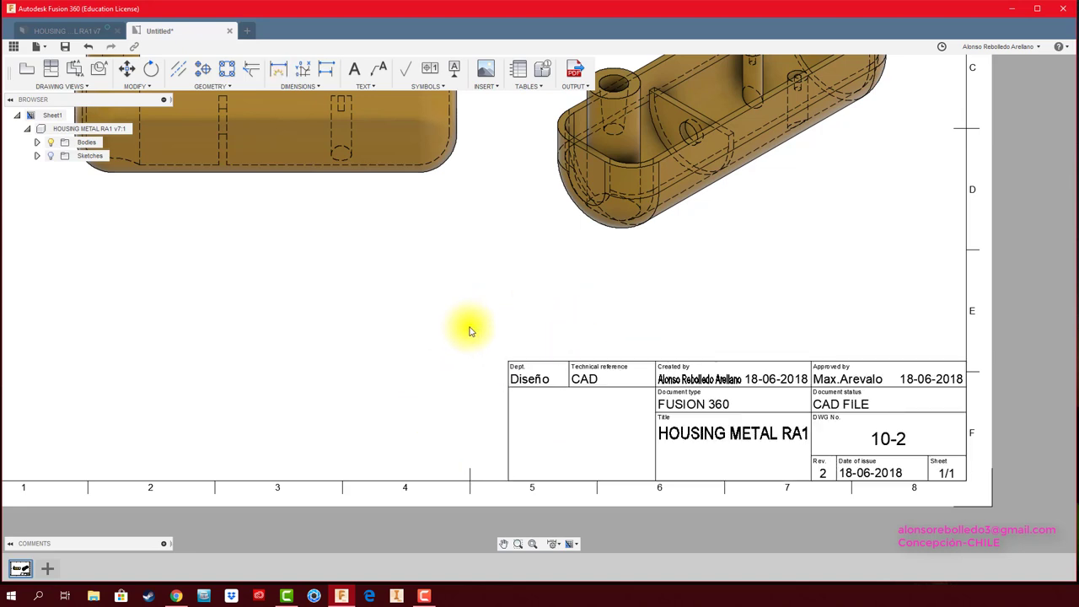
middle_click_drag(465, 320, 452, 325)
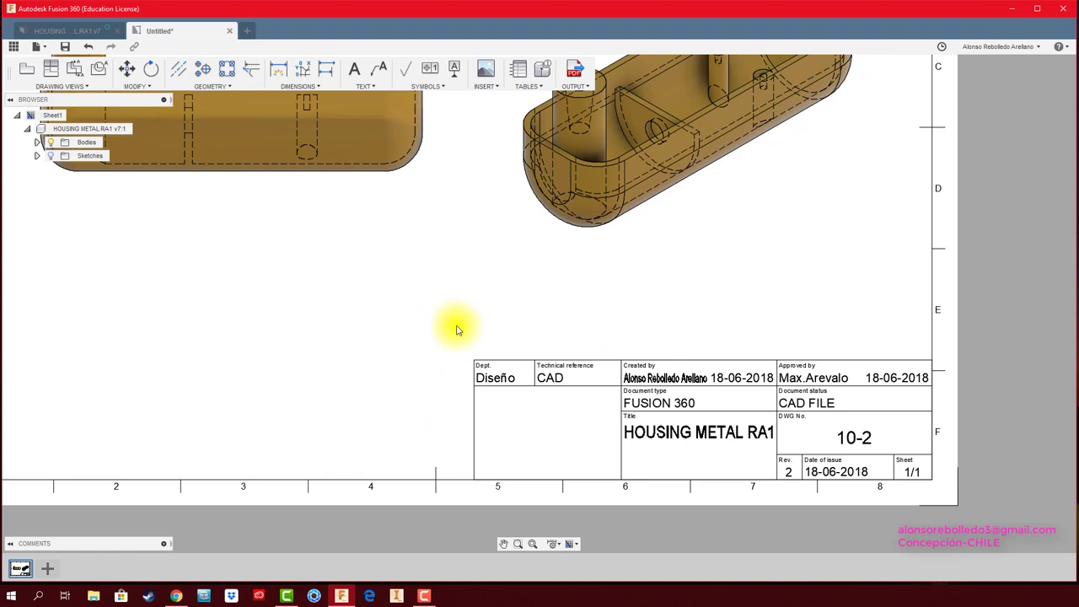
Step: Pick logo-empresa-informatica in the Abrir dialog as the title block's inserted image
double_click(647, 410)
left_click(962, 115)
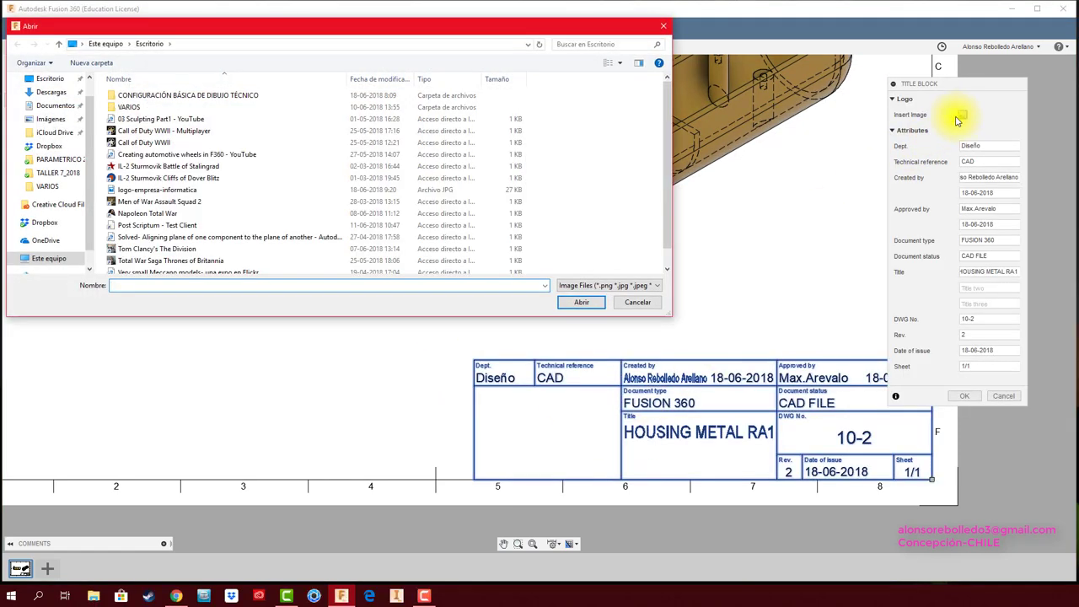
left_click(180, 191)
left_click(582, 307)
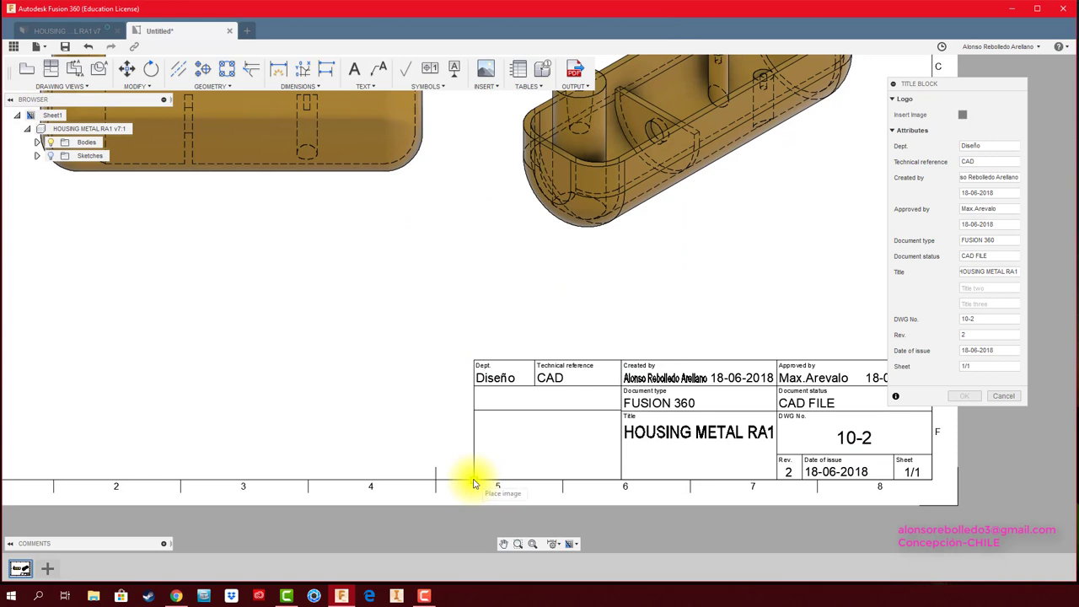
Step: Place the Web Reder logo in the empty cell at scale 0.9, X 1.0 mm, Y 5.0 mm
left_click(474, 483)
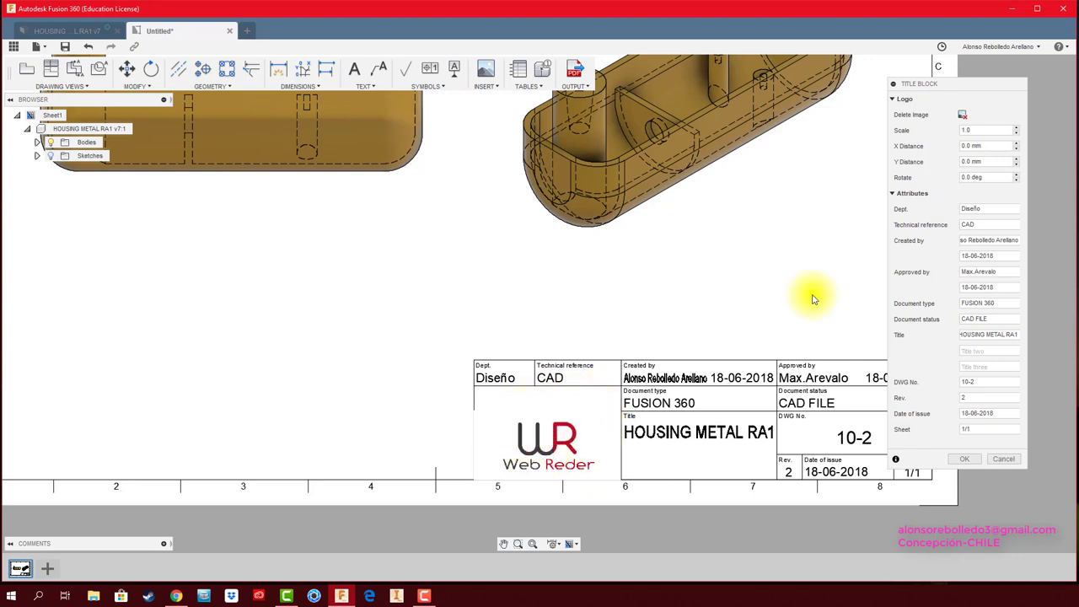
left_click(1017, 136)
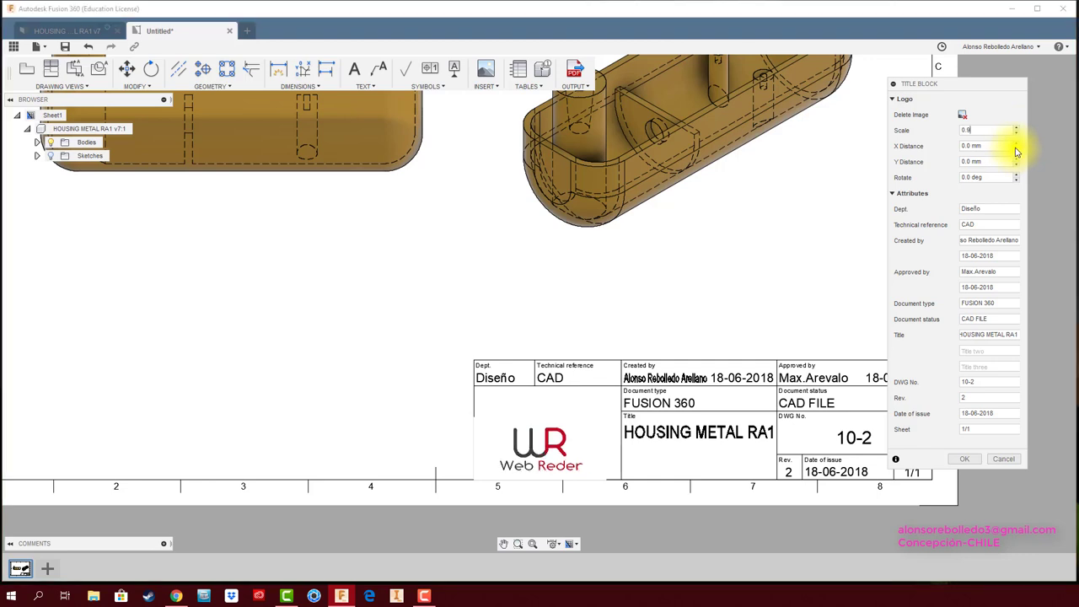
left_click(1016, 148)
left_click(1016, 144)
left_click(1015, 144)
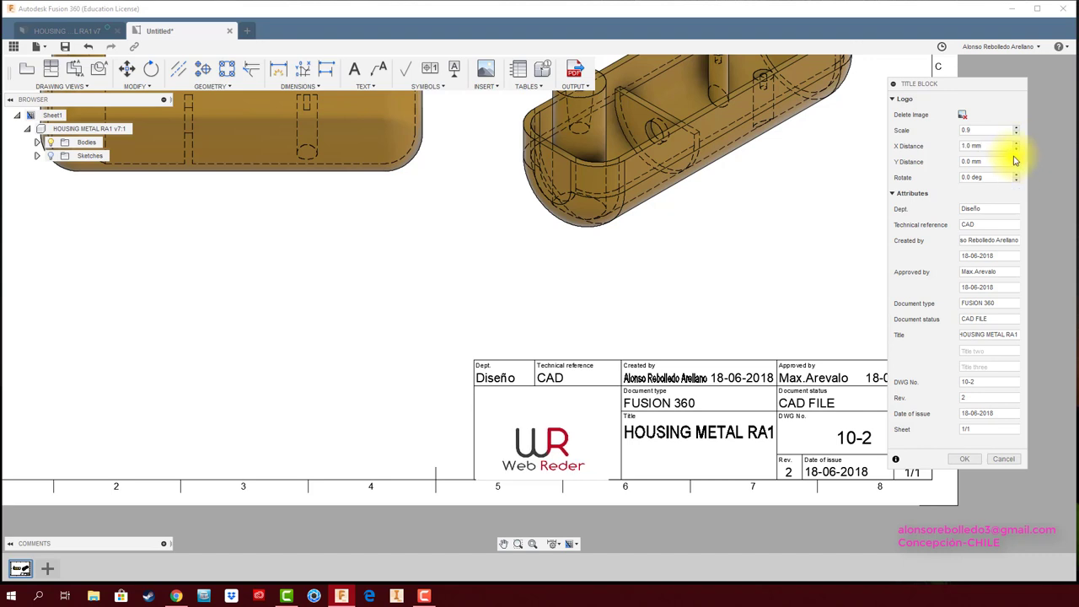
left_click(1015, 158)
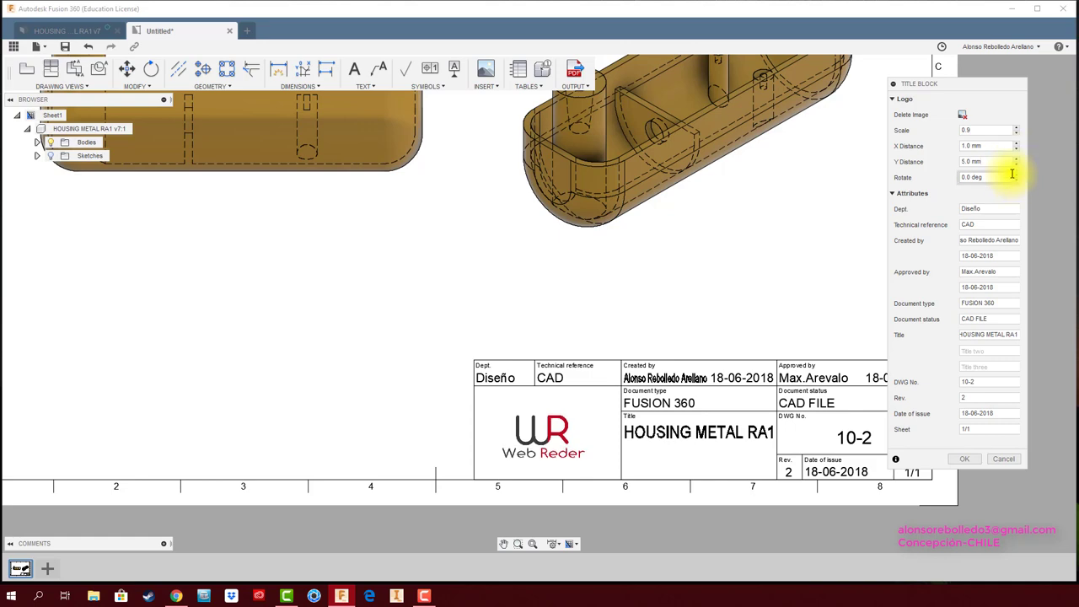
left_click(969, 460)
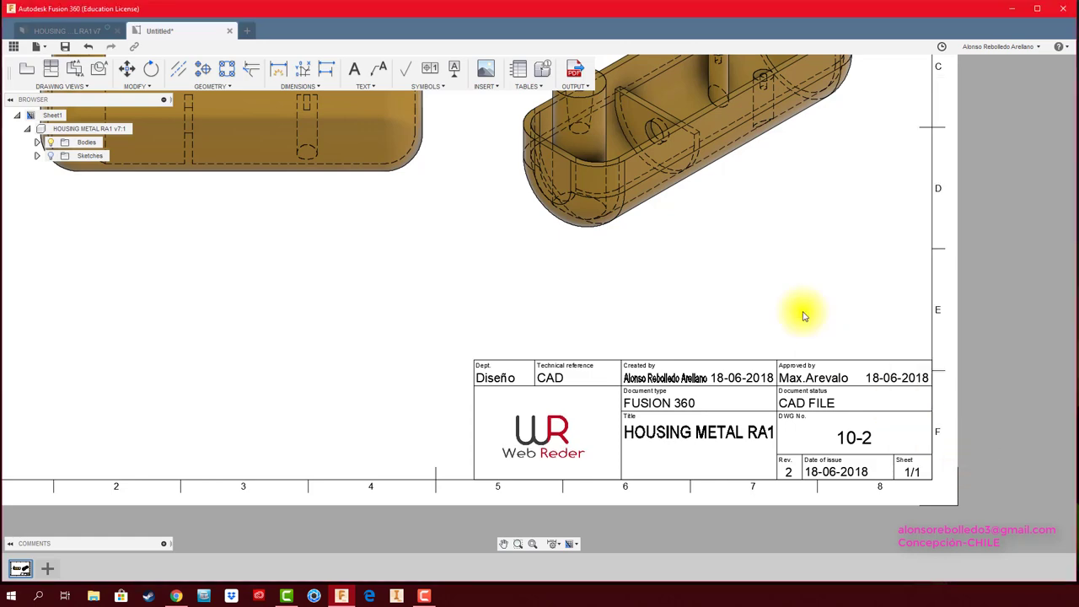
Step: Zoom out and pan to frame the full sheet with both housing views and the title block
scroll(805, 318, "down", 5)
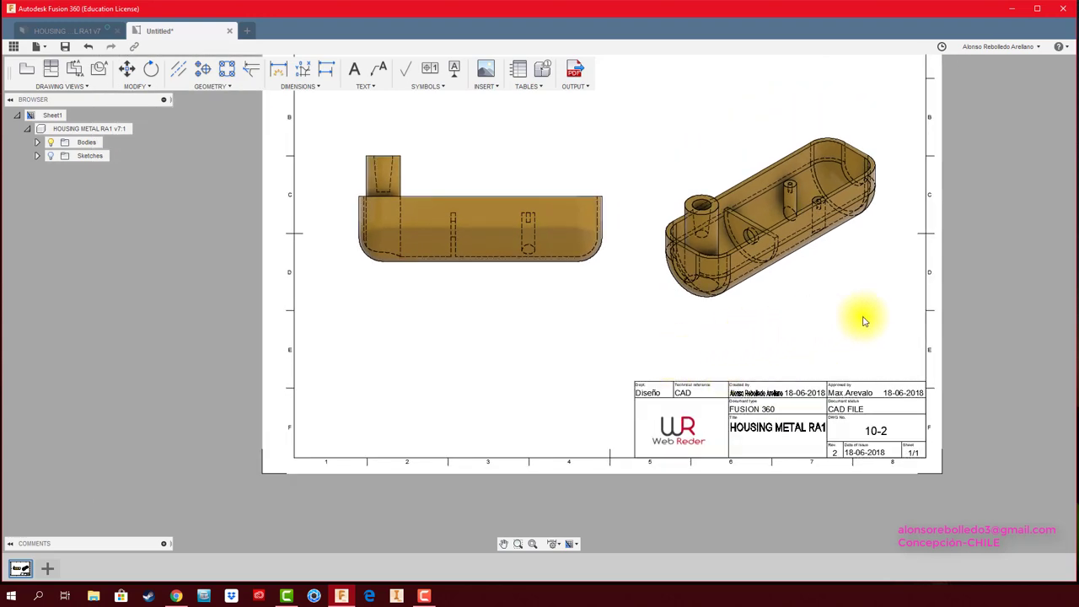
middle_click_drag(864, 320, 834, 302)
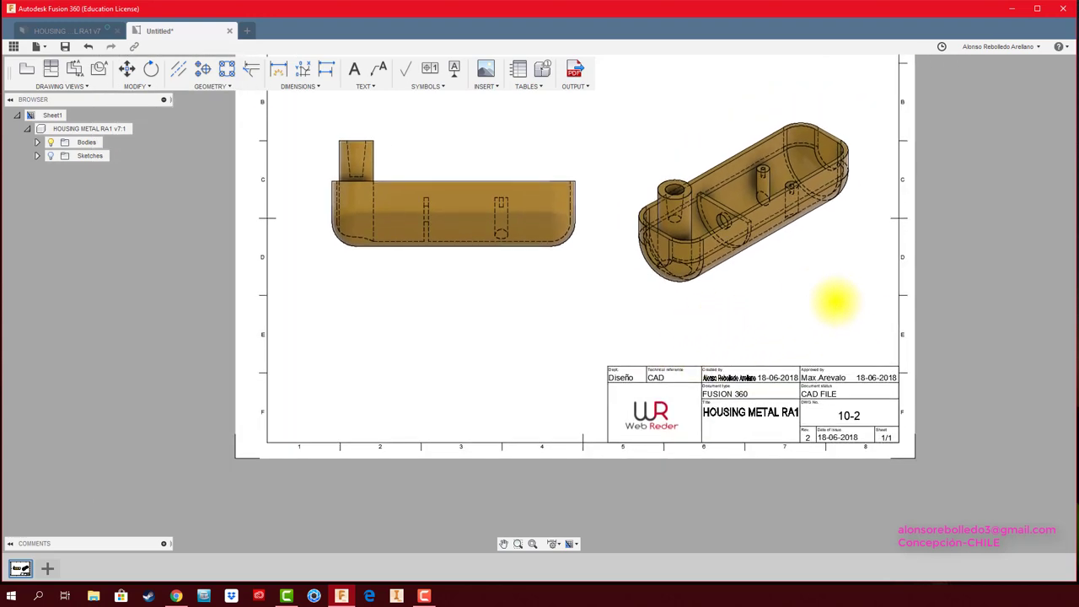